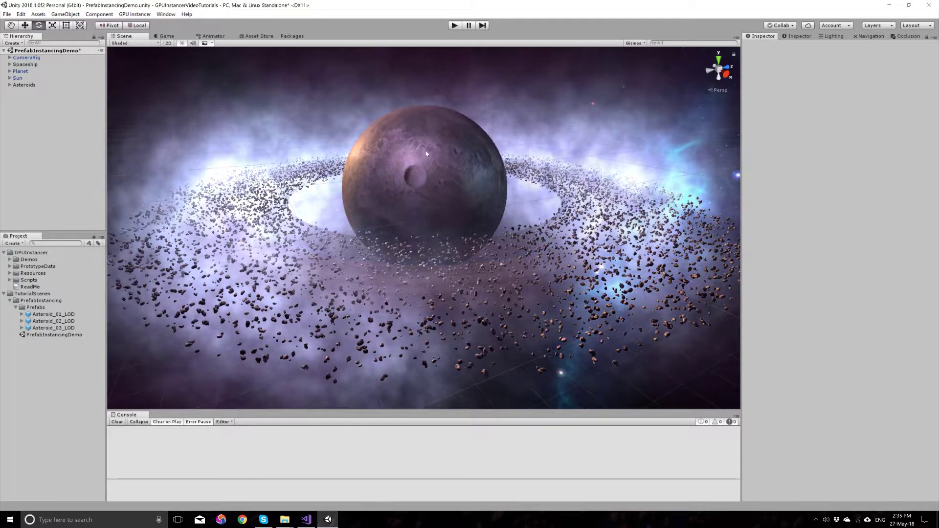
Step: Inspect the Spaceship and CameraRig objects and the contents of the Asteroids group in the scene hierarchy
click(28, 64)
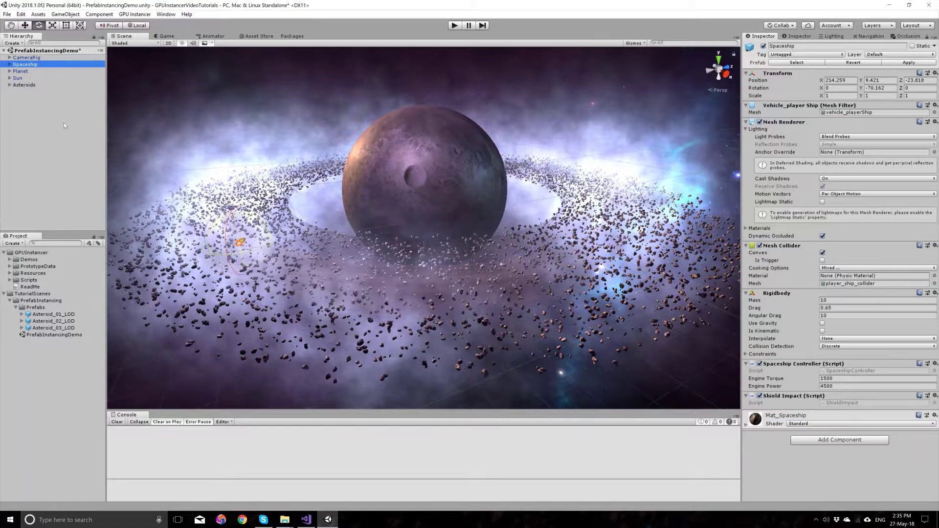
click(35, 58)
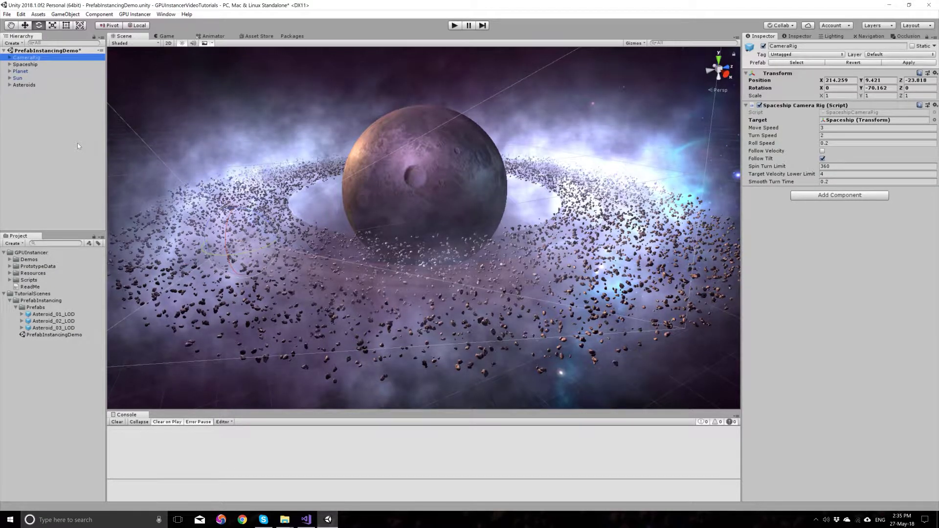
click(42, 144)
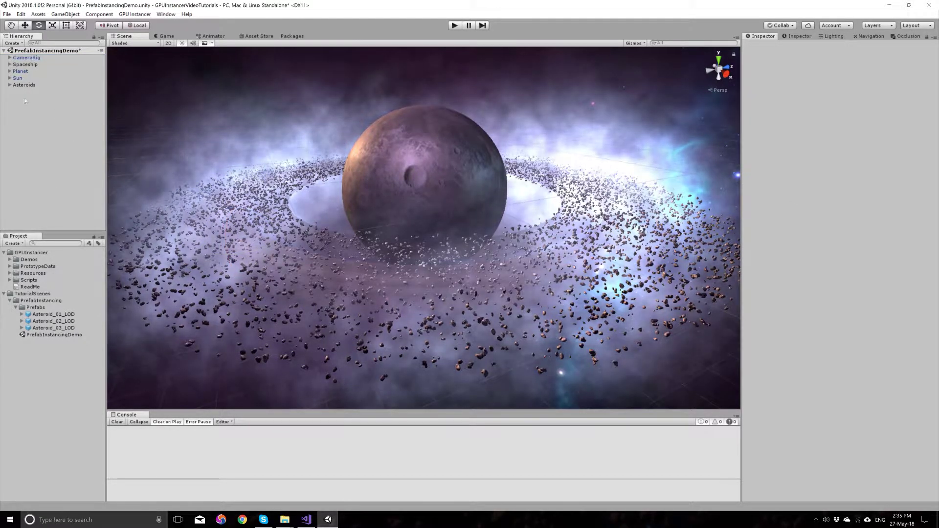
click(15, 86)
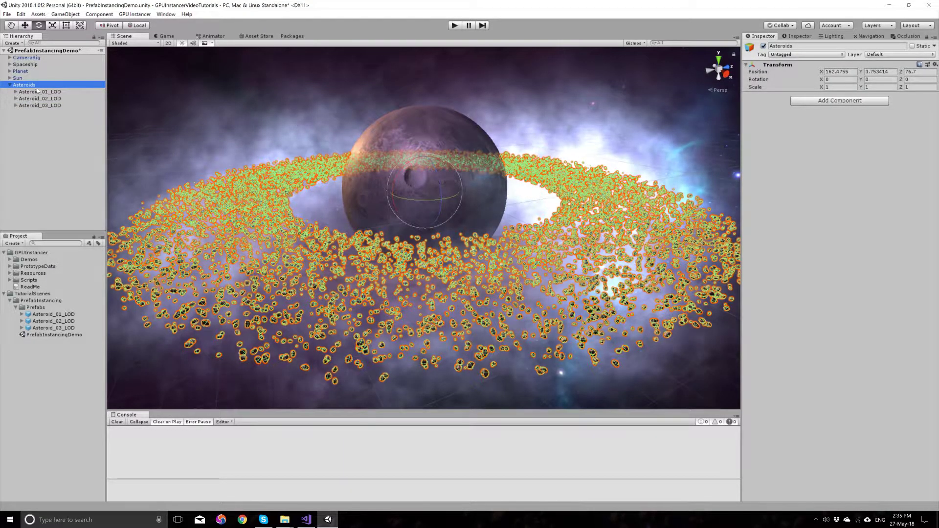
click(16, 92)
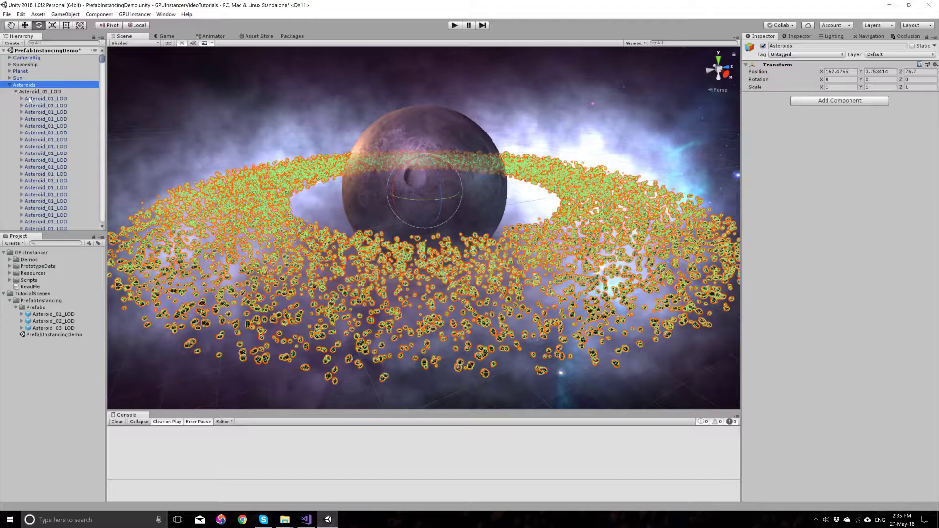
click(15, 92)
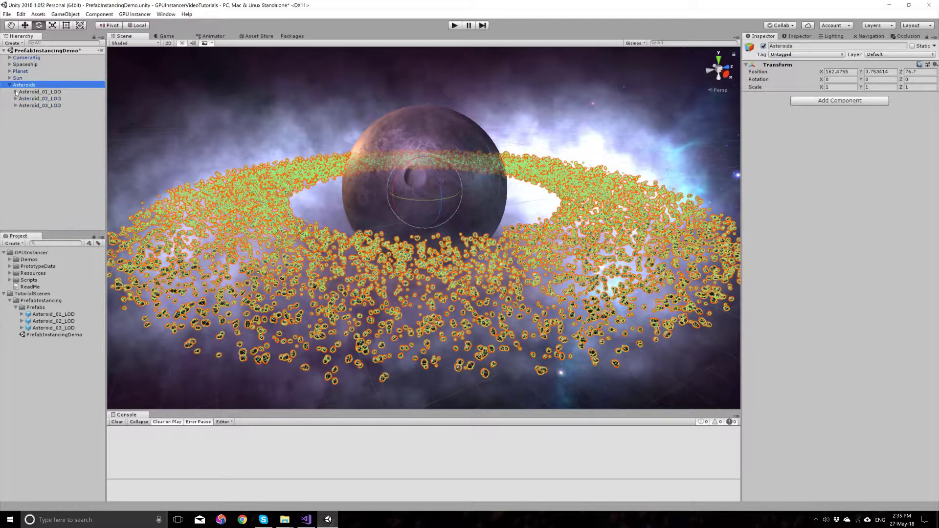
Step: Examine the components of the asteroid prefabs in the Prefabs folder and the LOD children of Asteroid_01_LOD
click(42, 316)
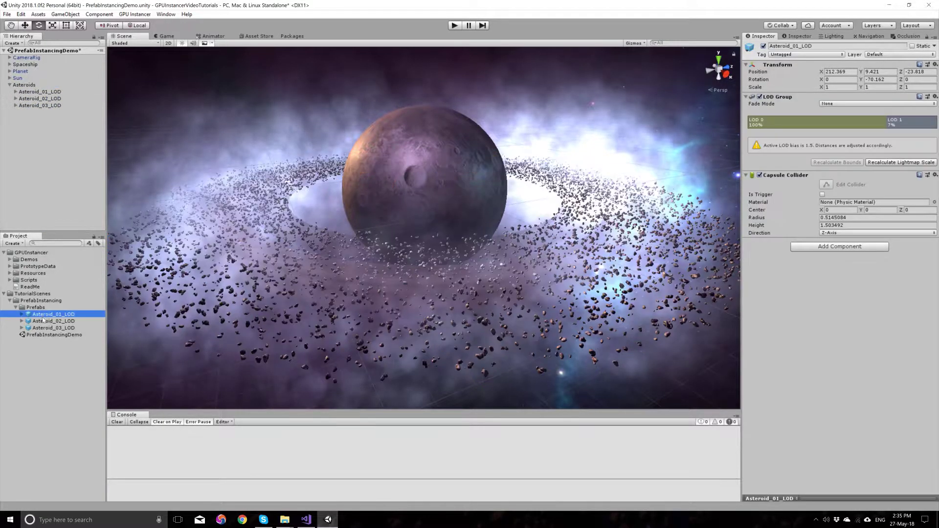
key(Down)
key(Down)
click(45, 314)
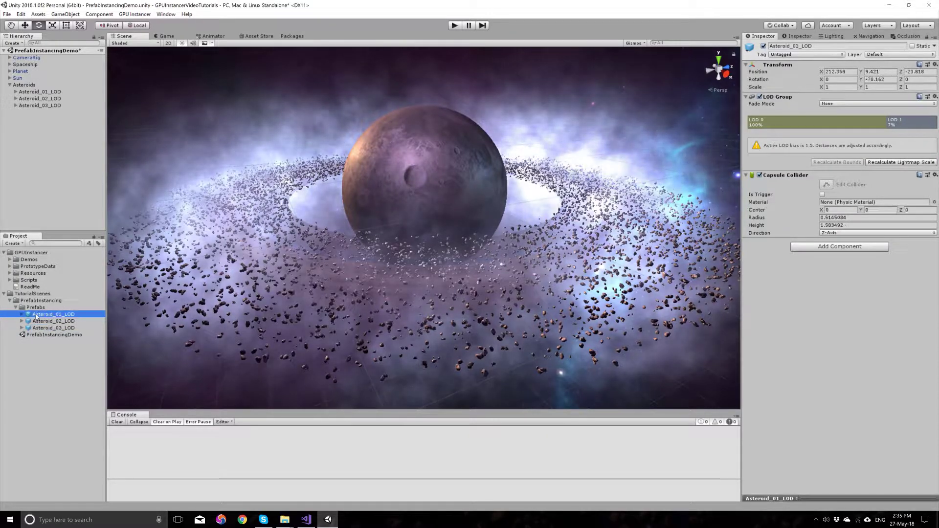
key(Right)
click(51, 329)
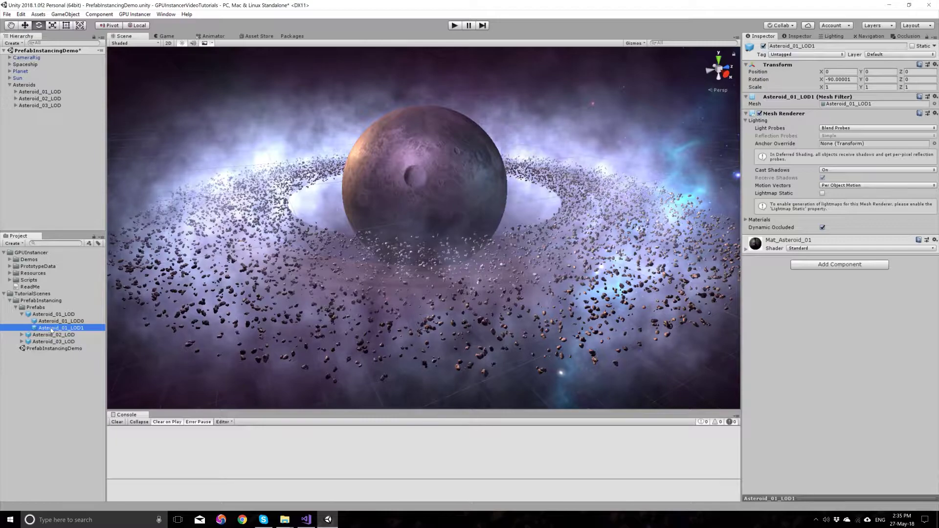
click(23, 315)
click(22, 314)
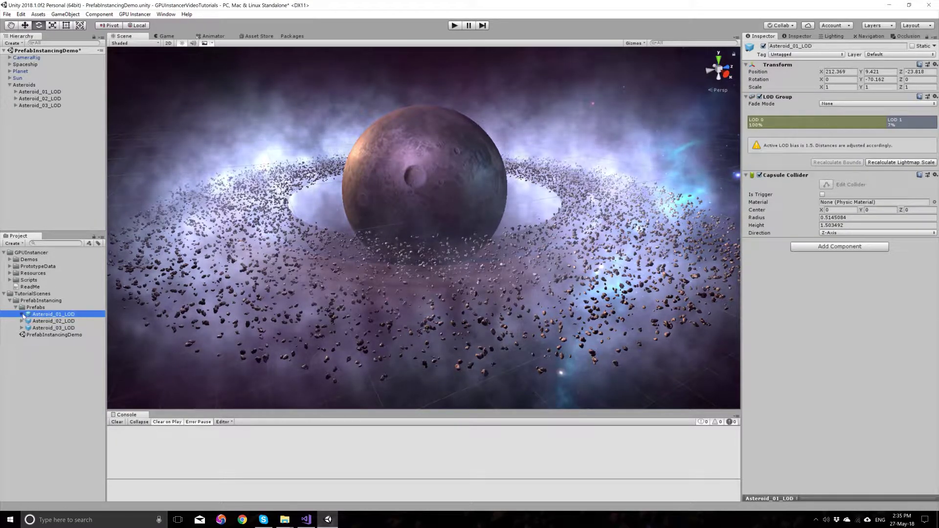
click(34, 173)
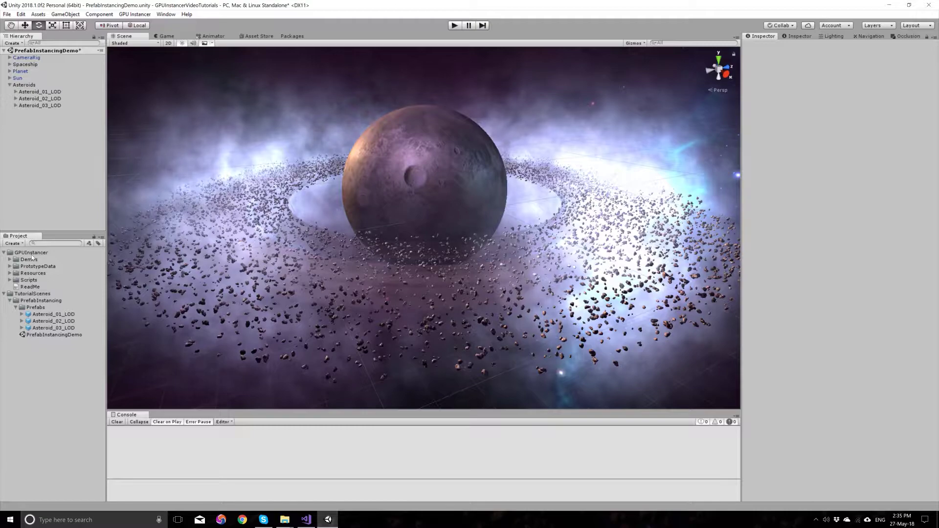
Step: Add a GPU Instancer Prefab Manager to the scene
click(136, 15)
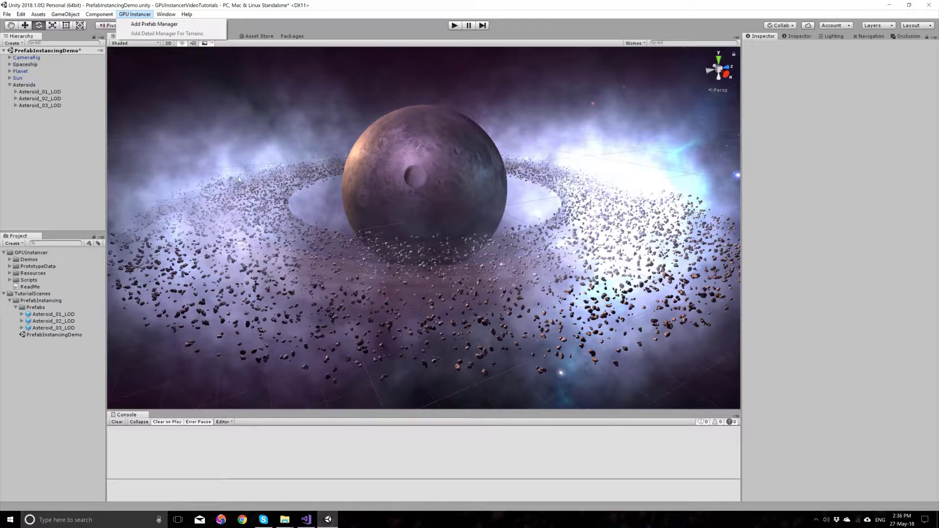
click(154, 24)
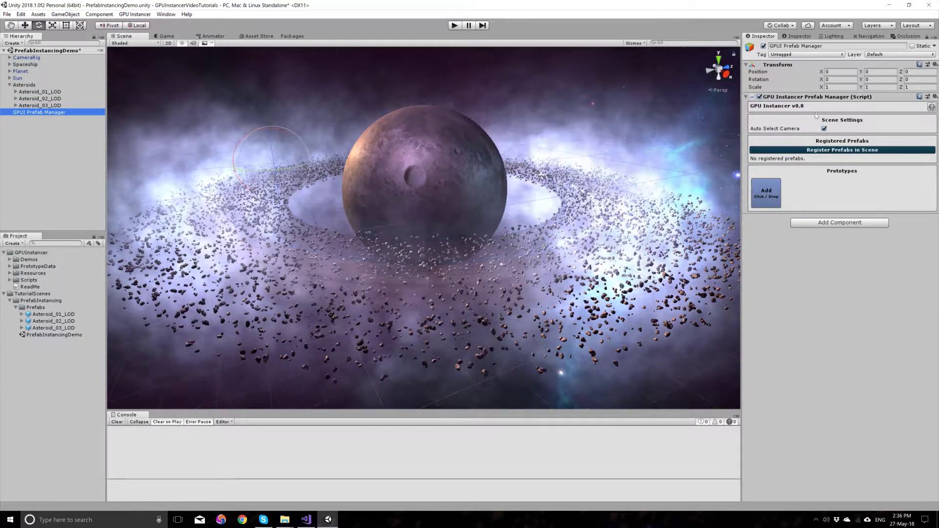
Step: Turn off Auto Select Camera on the prefab manager, locate the assigned Main Camera in the hierarchy, and re-enable the option
click(825, 129)
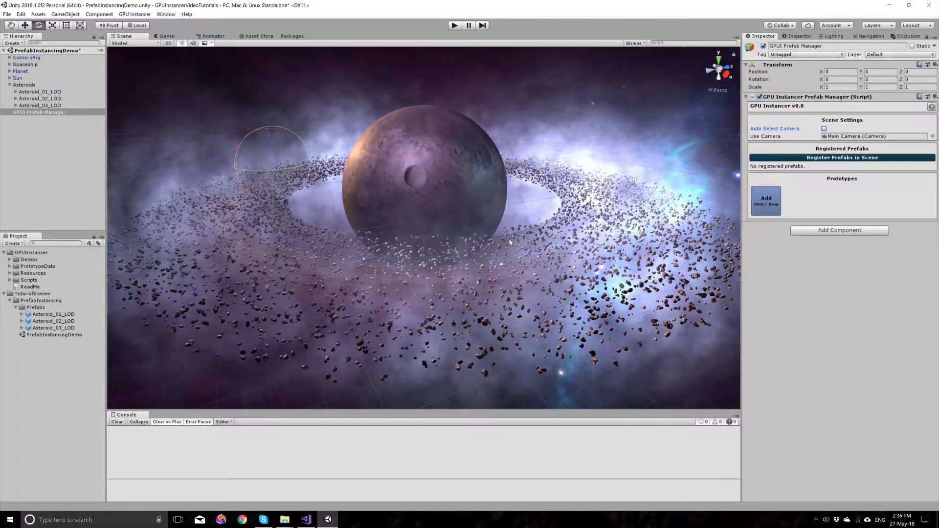
click(852, 137)
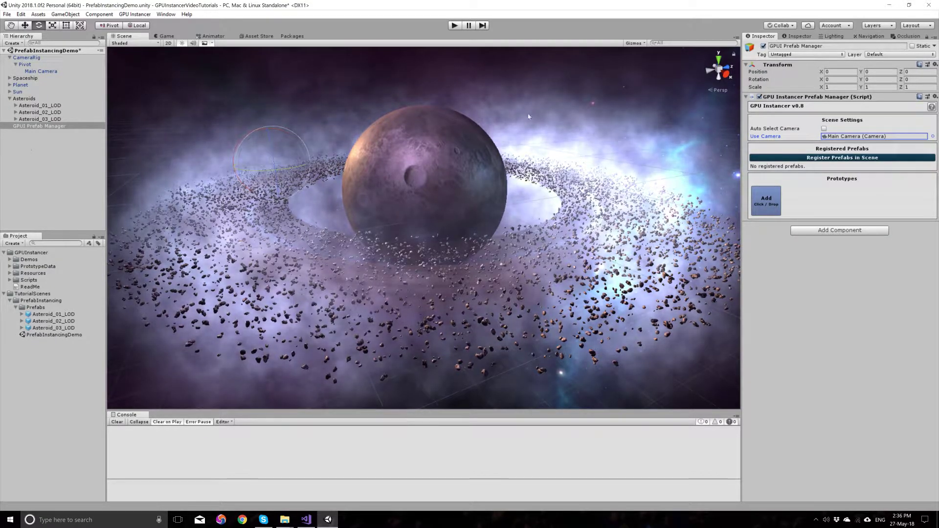
click(824, 128)
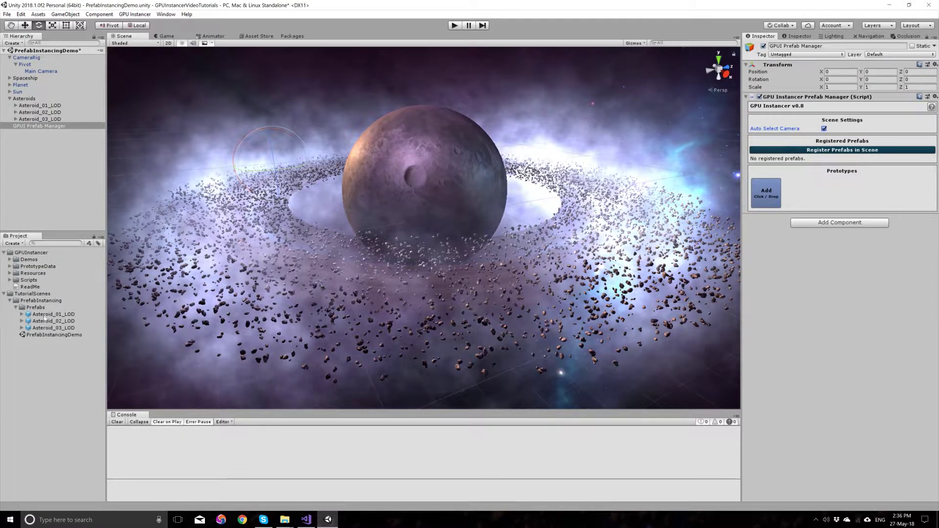
Step: Add the Asteroid_01_LOD, Asteroid_02_LOD and Asteroid_03_LOD prefabs as prototypes in the GPUI Prefab Manager
click(45, 315)
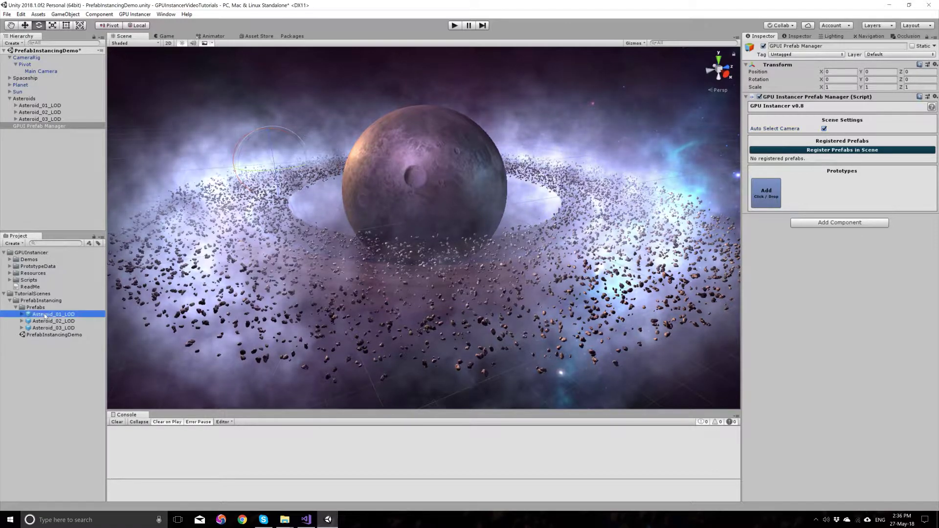
drag(45, 315, 765, 193)
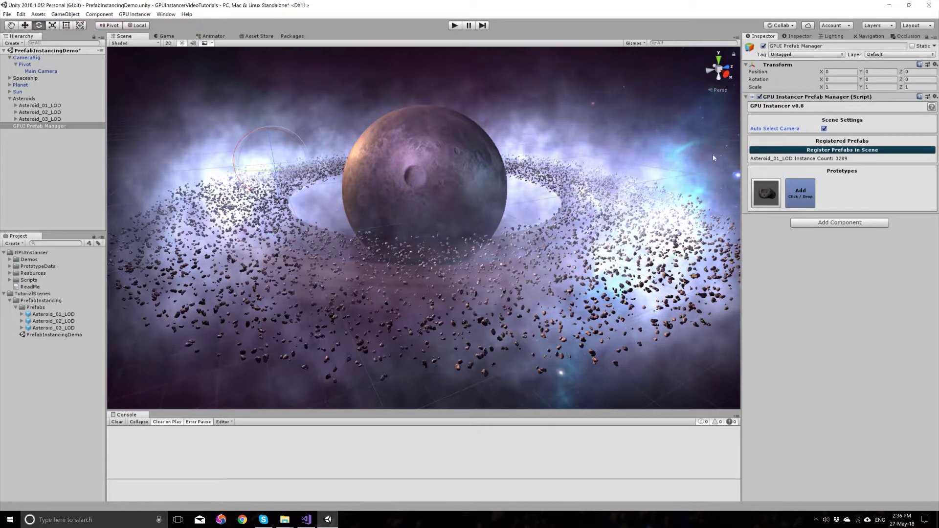
drag(48, 324, 798, 198)
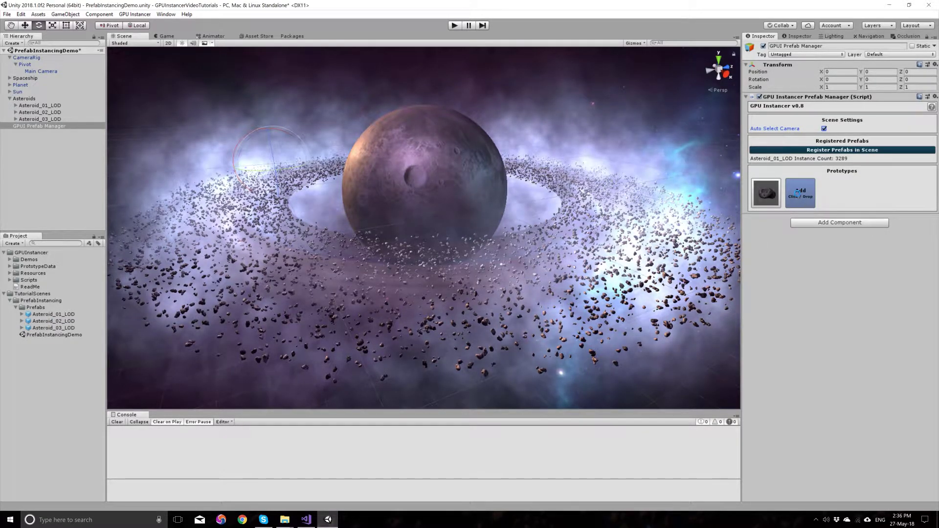
drag(797, 195, 799, 195)
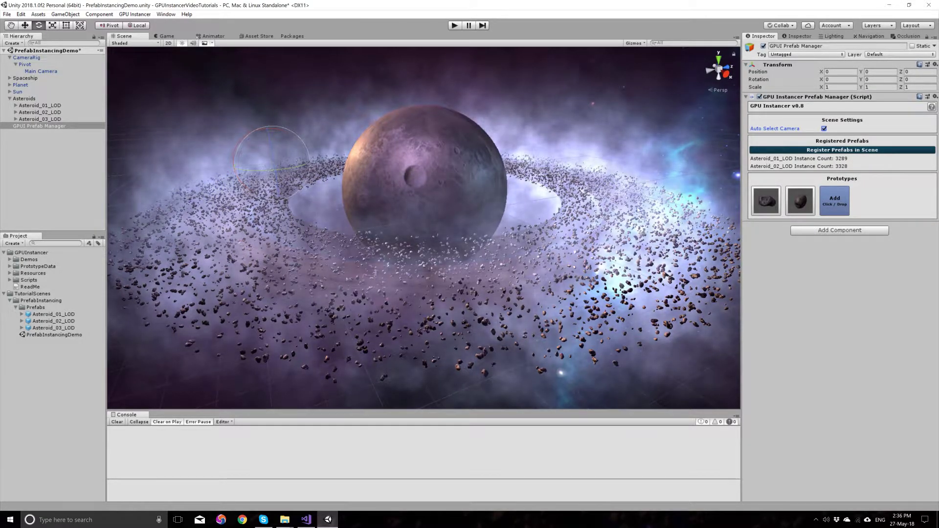
drag(53, 328, 836, 195)
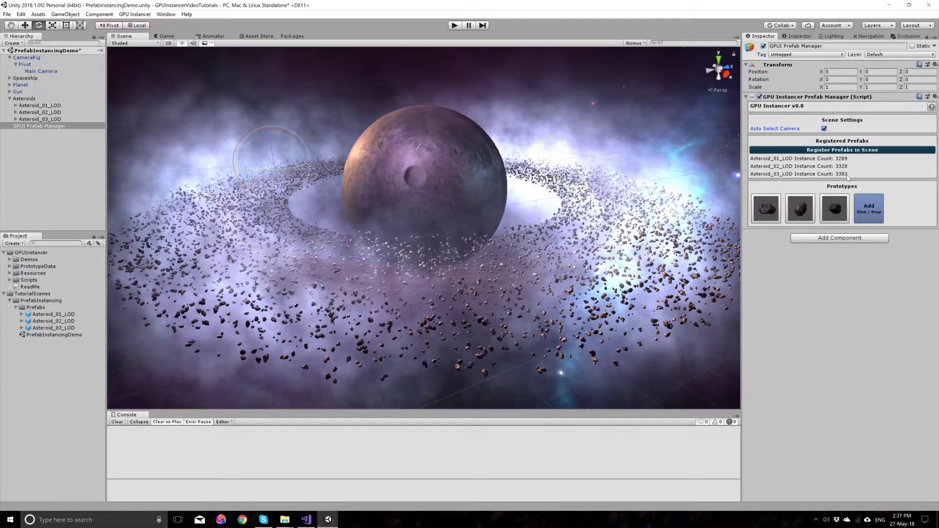
Step: Check the Asteroid_01_LOD and Asteroid_02_LOD prefabs for the GPU Instancer Prefab script
click(52, 314)
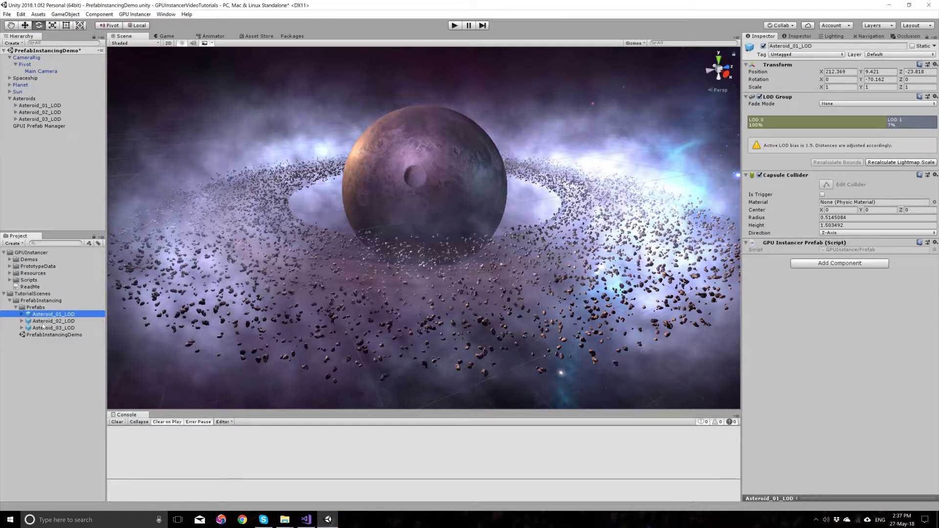
click(76, 321)
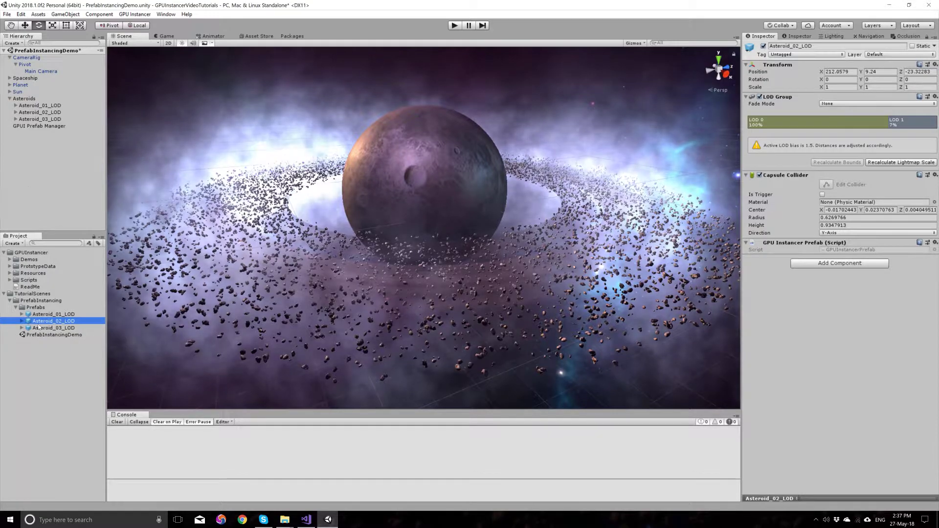
Step: Select the GPUI Prefab Manager, run the scene in play mode to check the rendering statistics, and stop it
click(26, 127)
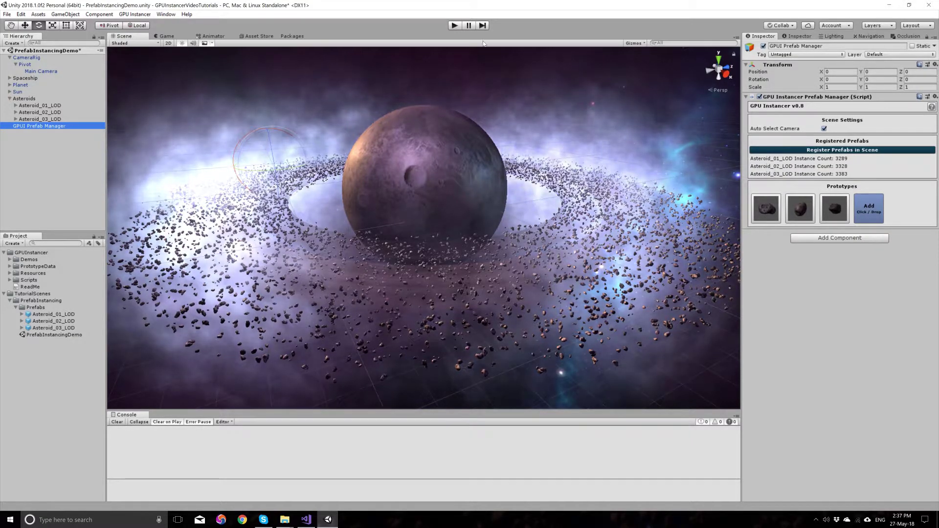
click(454, 25)
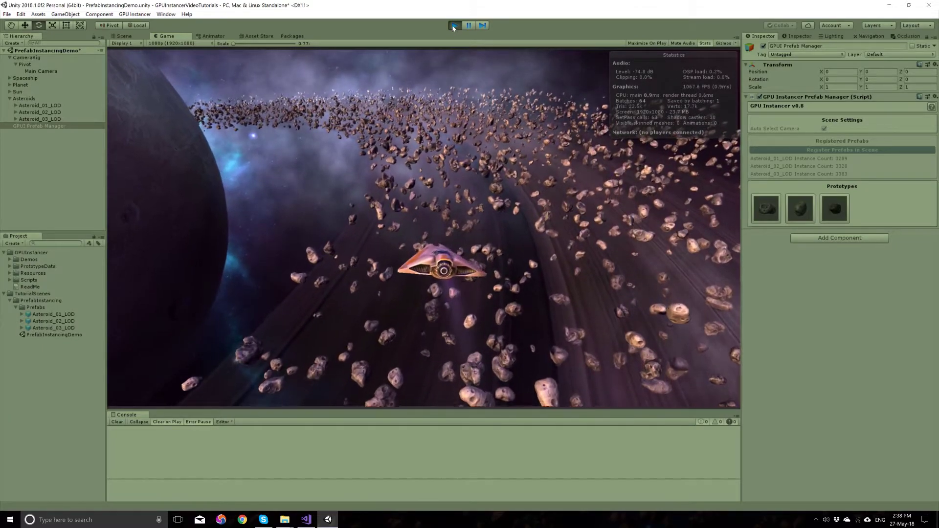
click(453, 26)
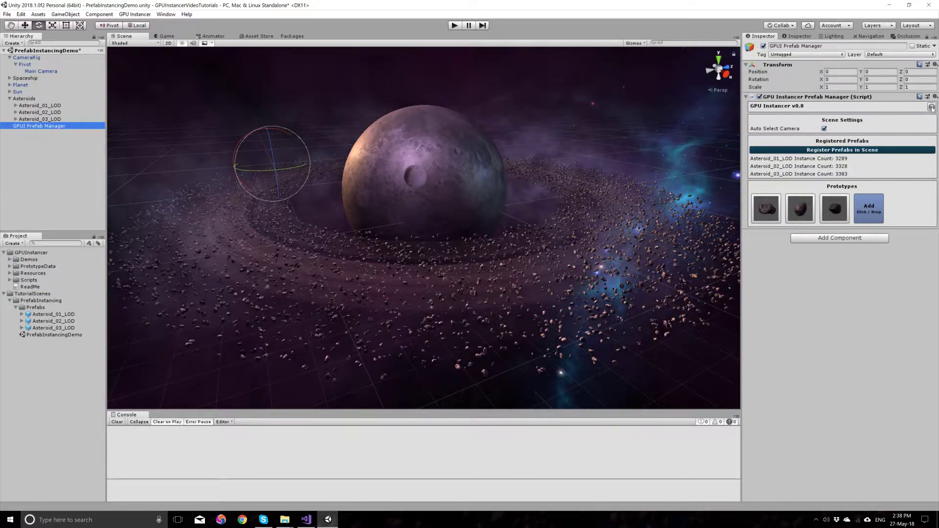
Step: Open the Asteroid_01_LOD prototype settings, show the manager's help descriptions to read through them, and hide them again
click(772, 208)
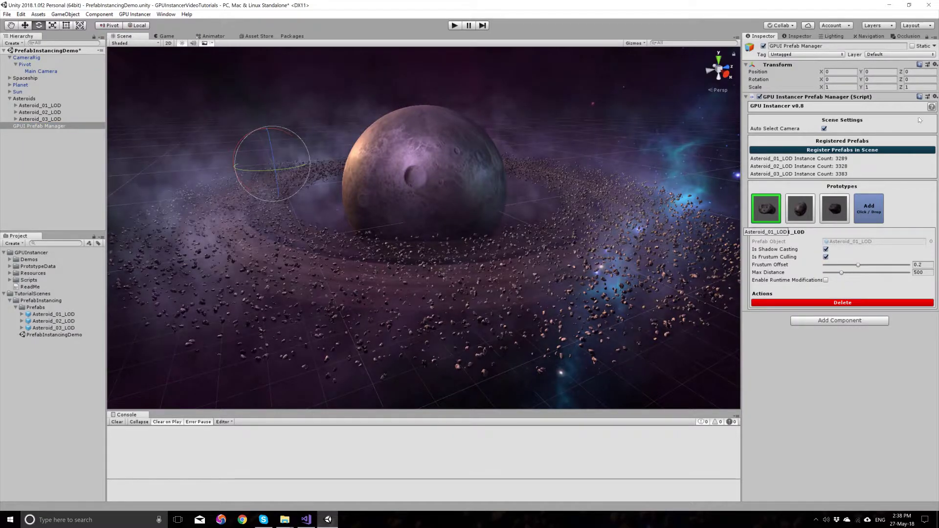
click(932, 108)
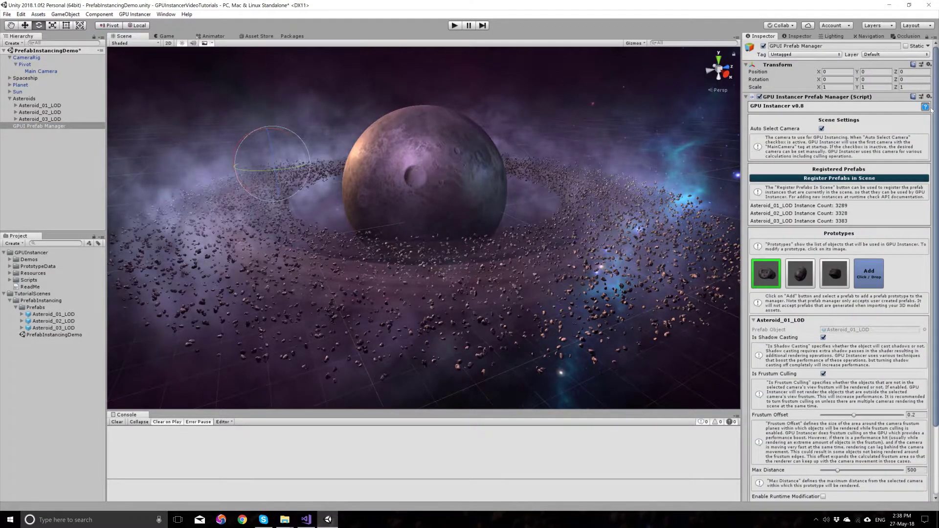
scroll(882, 197, down, 4)
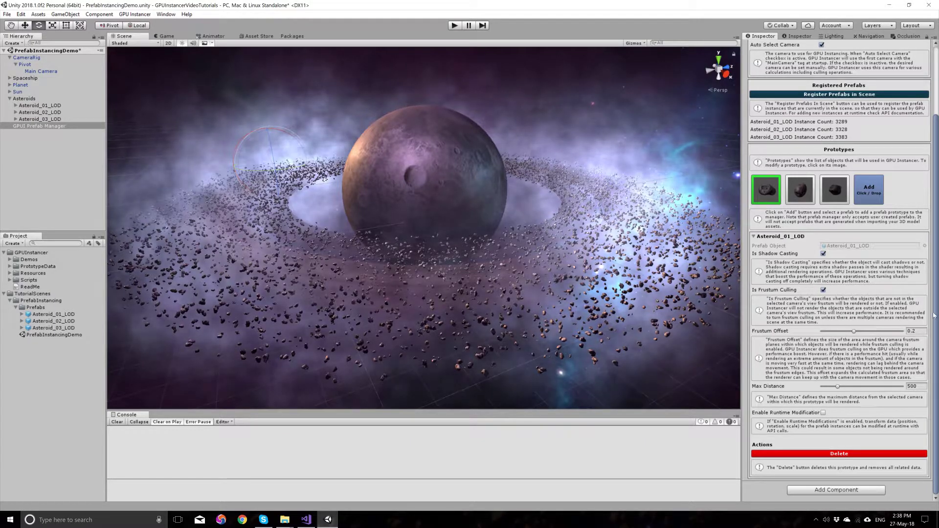
scroll(917, 122, up, 3)
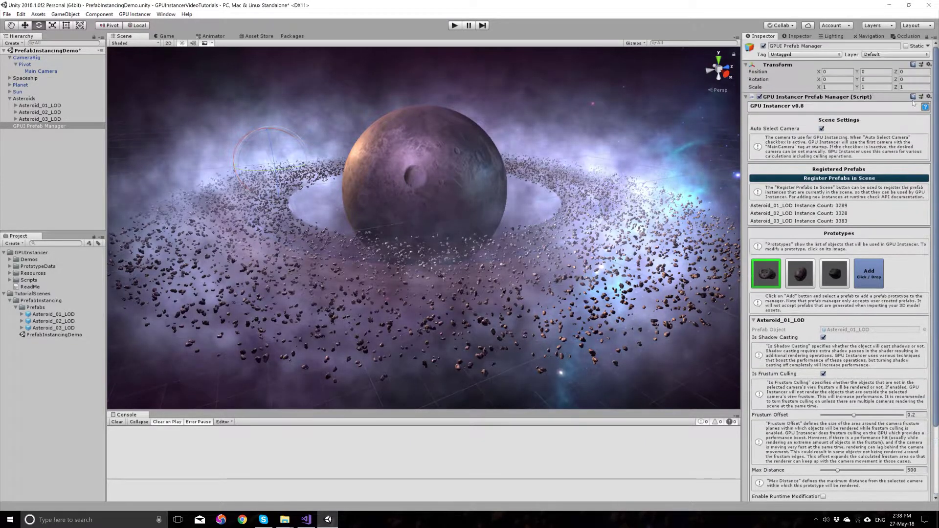
click(926, 107)
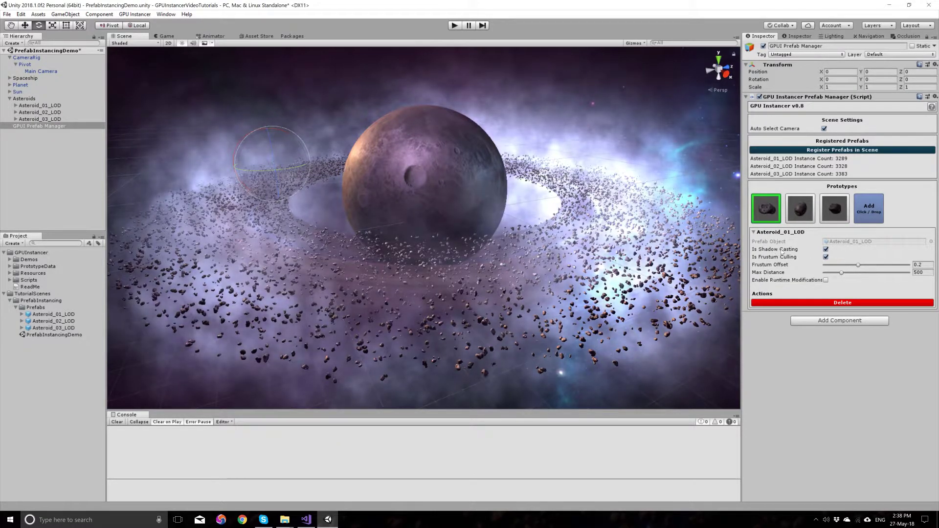
Step: Toggle Is Shadow Casting off and on for Asteroid_01_LOD, view the Asteroid_02_LOD prototype settings, and return to Asteroid_01_LOD
click(825, 249)
click(825, 249)
click(804, 217)
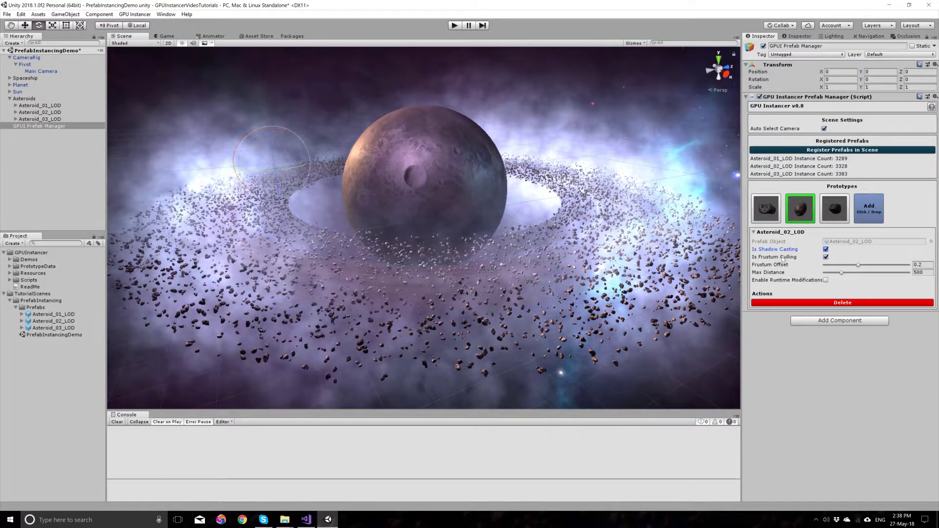
click(766, 210)
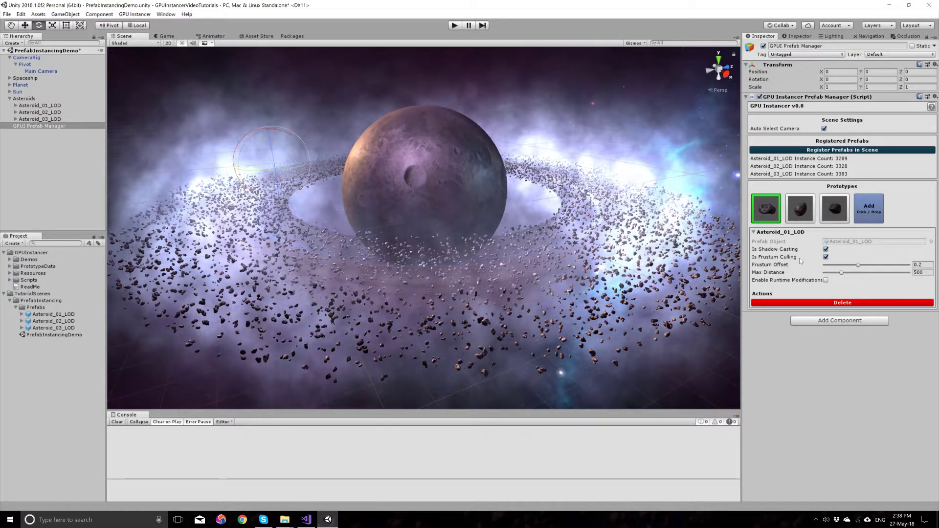
Step: Run the scene in play mode and dock the Game view beside the Scene view
click(455, 26)
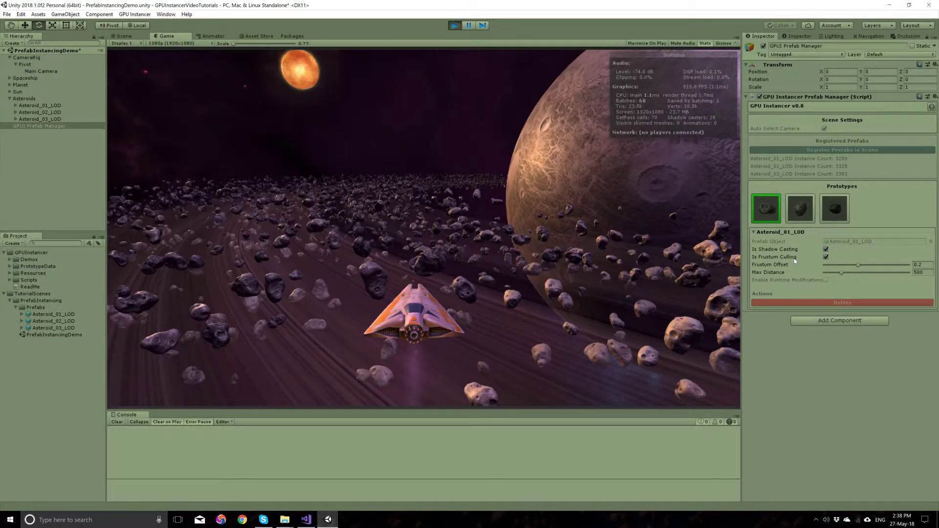
drag(165, 41, 675, 235)
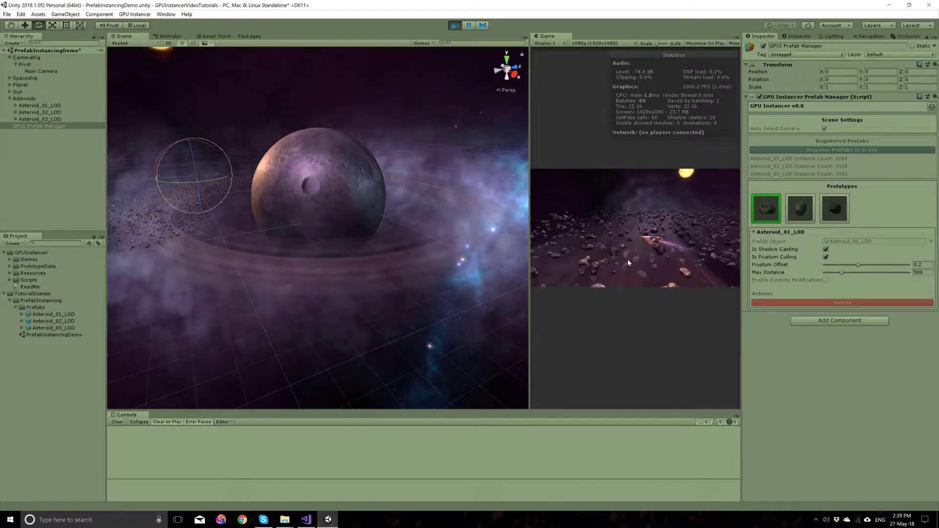
Step: Toggle Is Frustum Culling off and on for Asteroid_01_LOD while watching the asteroid ring in the Scene view
scroll(244, 250, up, 2)
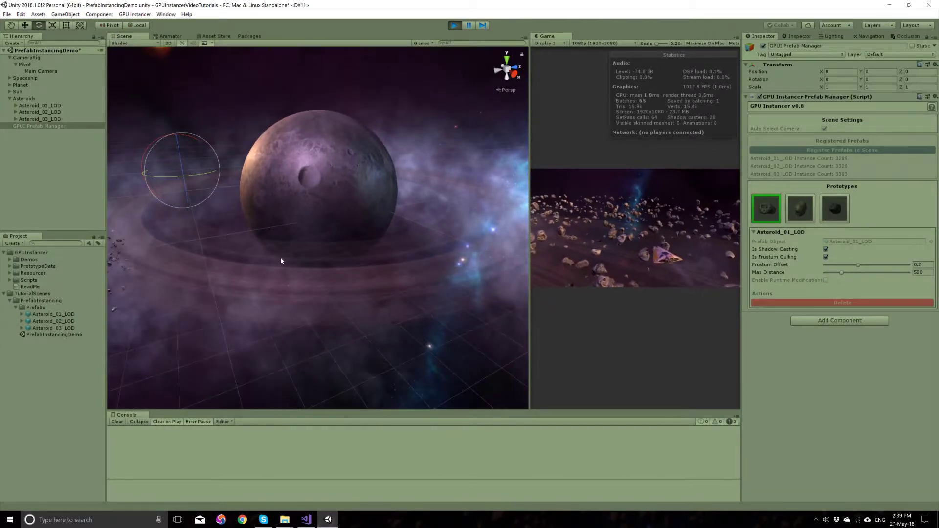
alt+drag(281, 261, 346, 237)
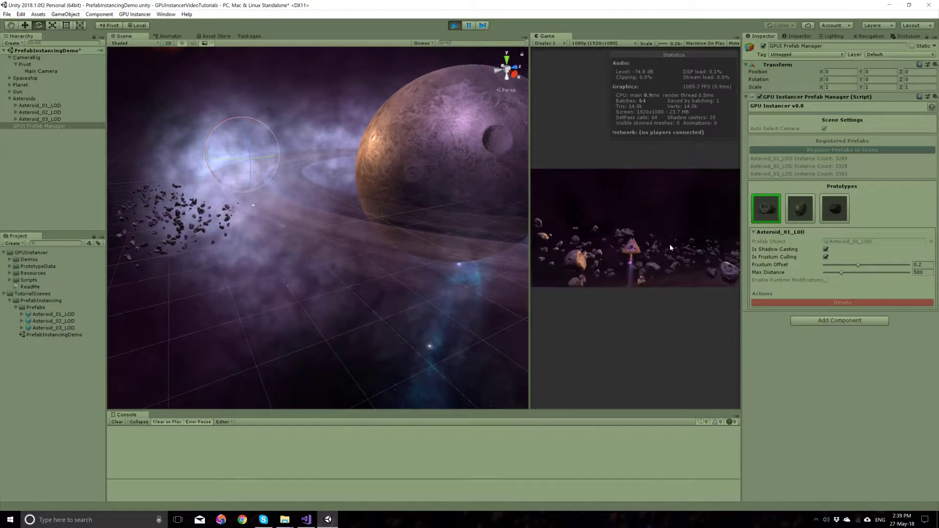
click(826, 258)
click(826, 257)
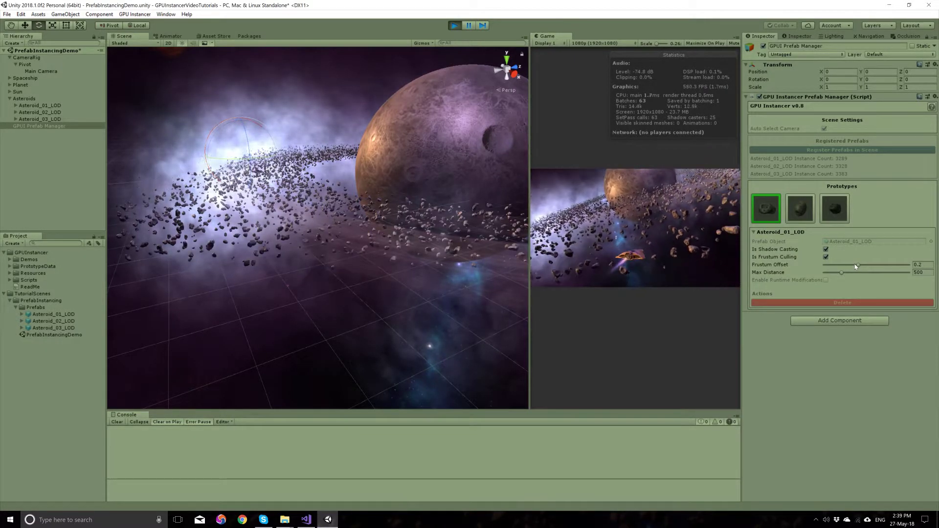
Step: Set the Frustum Offset of Asteroid_01_LOD to 0.5 and dock the Game view back beside the Scene tab
drag(853, 266, 740, 268)
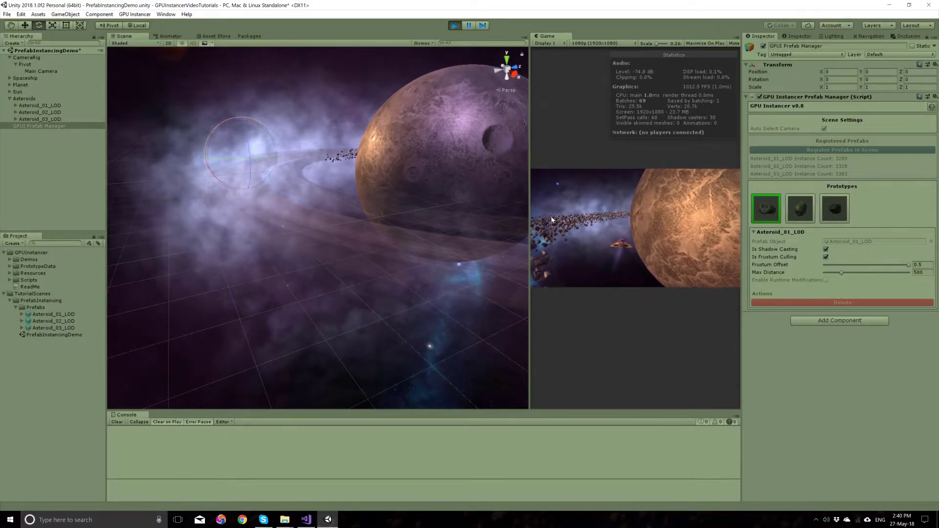
drag(546, 36, 162, 43)
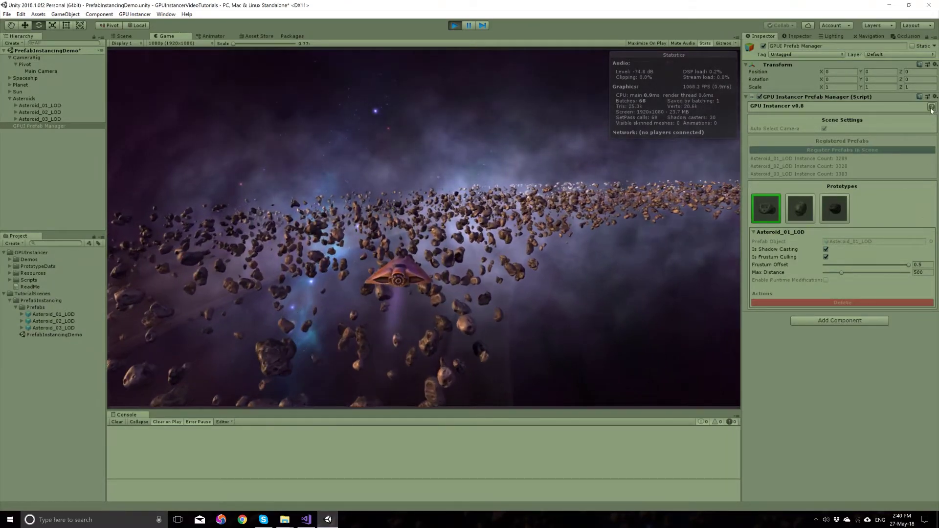
Step: Reduce the Max Distance of Asteroid_01_LOD to 233 and stop play mode
click(841, 273)
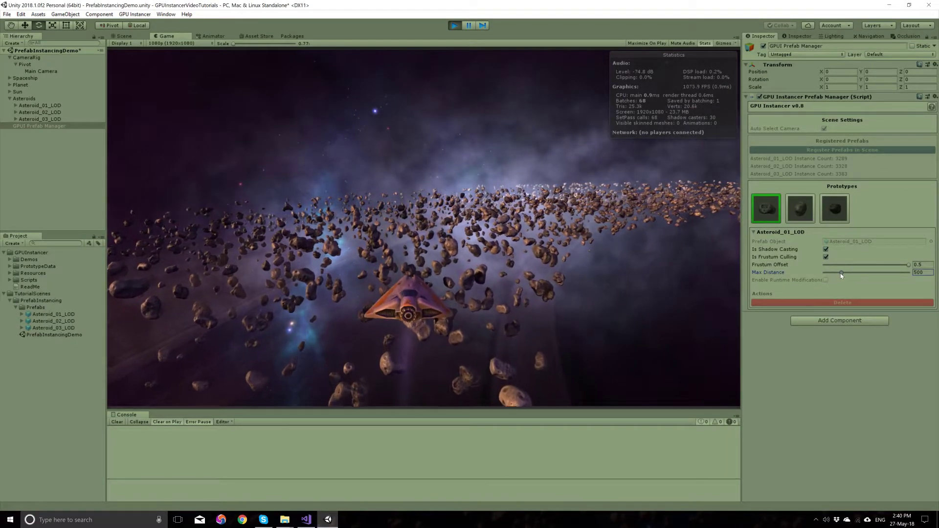
mouse_move(841, 275)
mouse_down()
mouse_move(820, 272)
mouse_move(830, 280)
mouse_up()
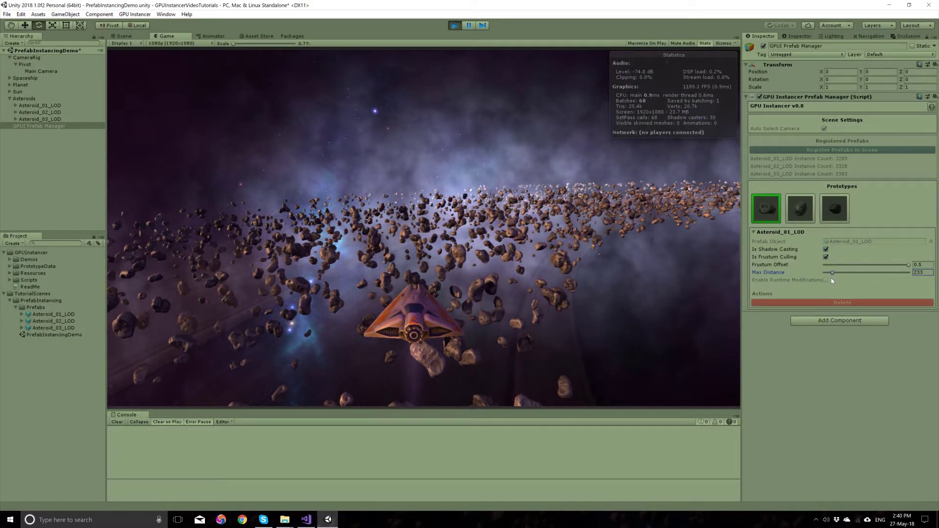
click(455, 26)
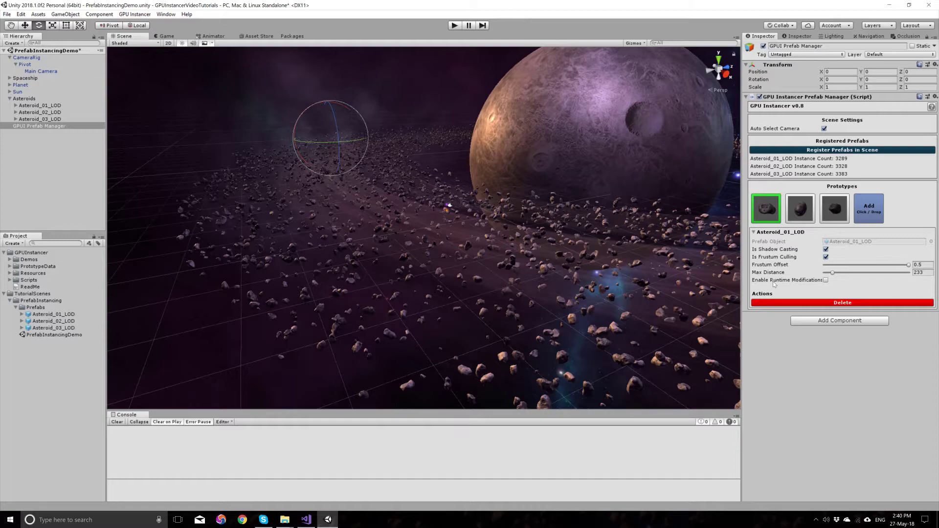
Step: Turn on Enable Runtime Modifications and its Add/Remove Instances option for Asteroid_01_LOD, then turn both off again
click(825, 280)
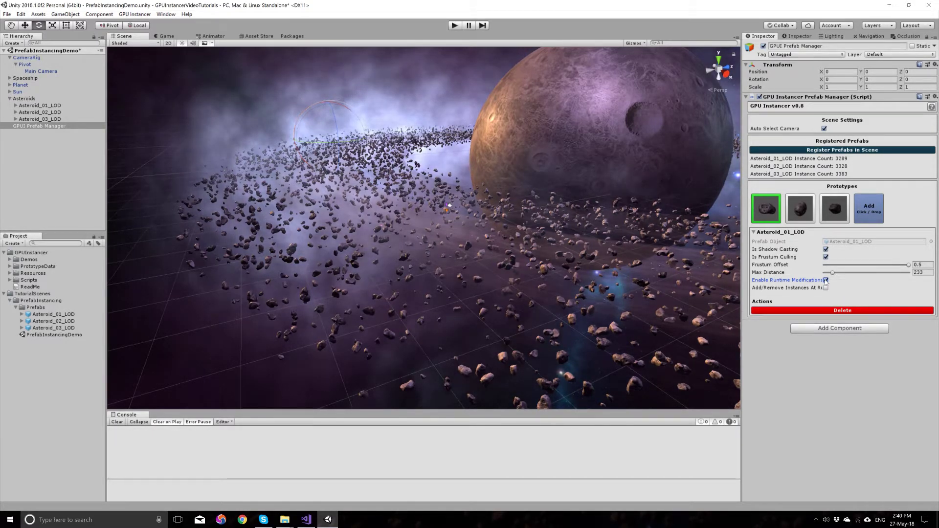
click(825, 288)
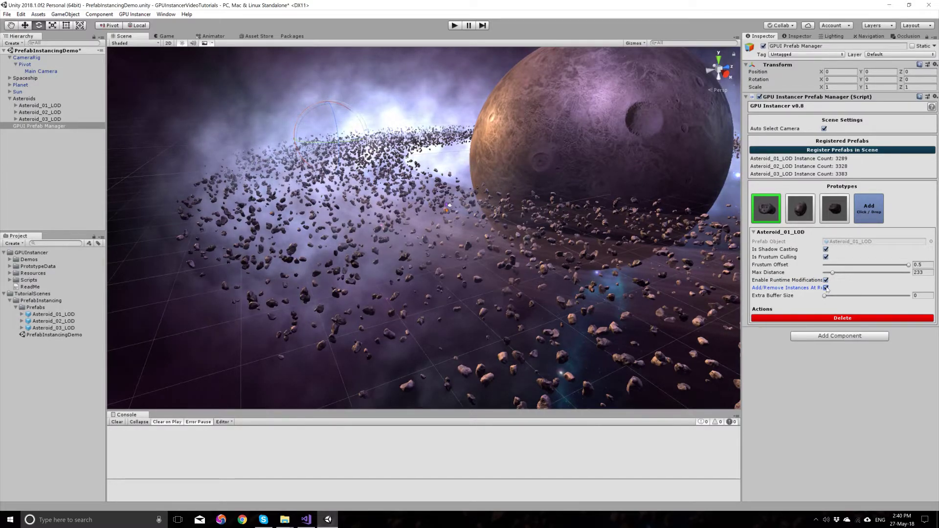
click(825, 288)
click(825, 280)
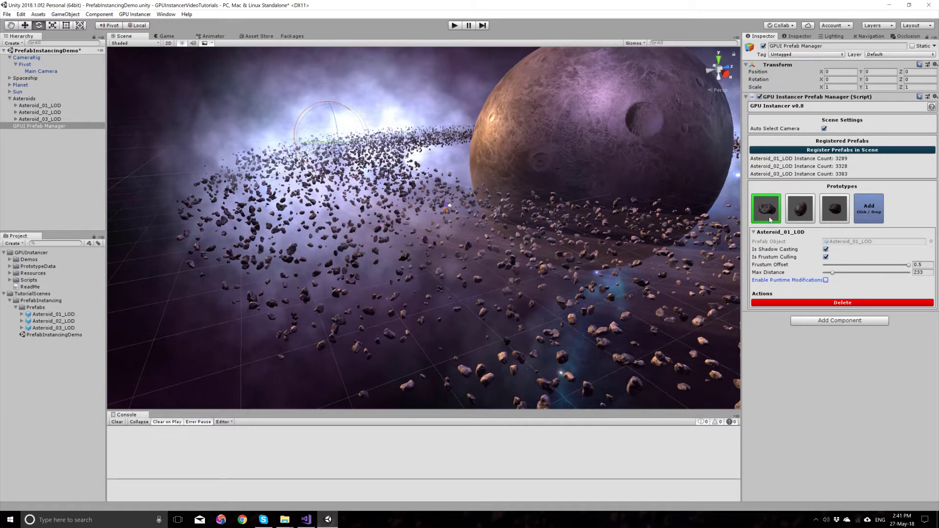
Step: Delete the Asteroid_01_LOD prototype from the manager and inspect the three asteroid prefabs in the project
click(812, 303)
click(494, 277)
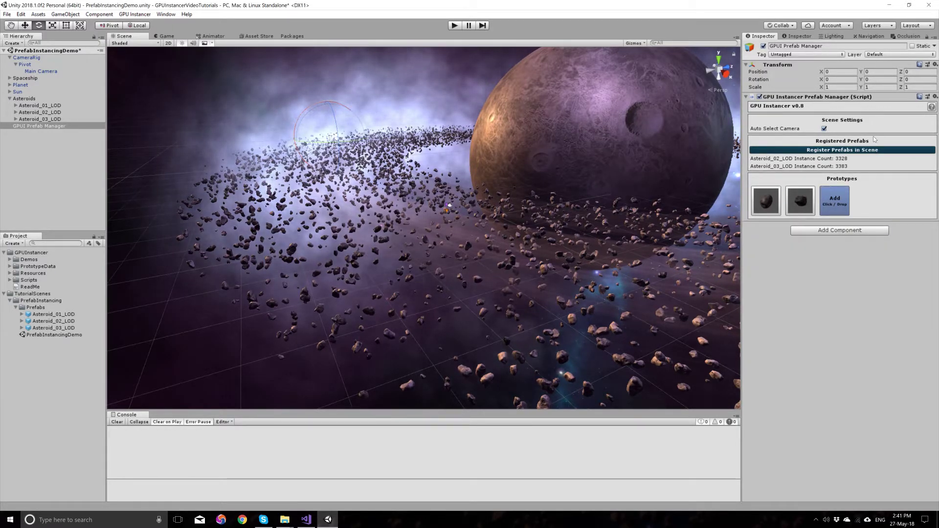
click(57, 314)
click(58, 321)
click(58, 327)
click(64, 315)
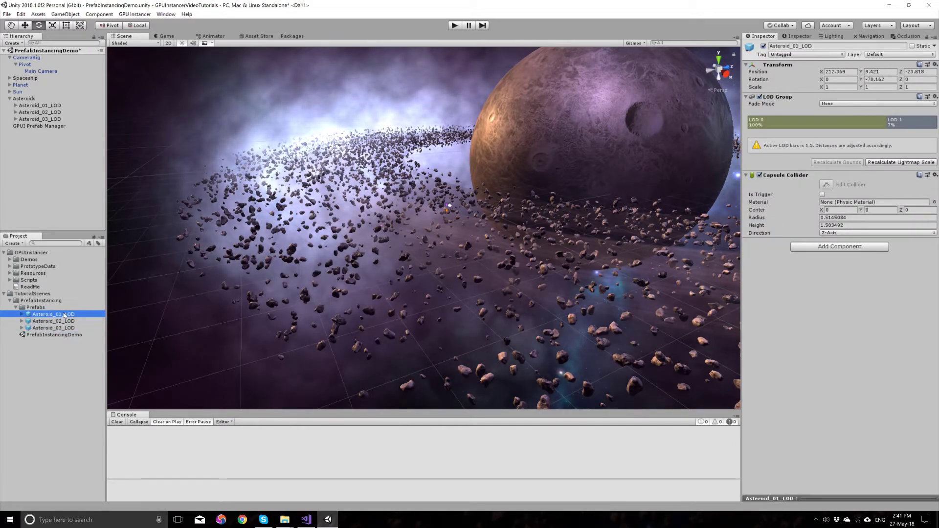
Step: Add the Asteroid_01_LOD prefab to the GPUI Prefab Manager's prototypes again
click(26, 100)
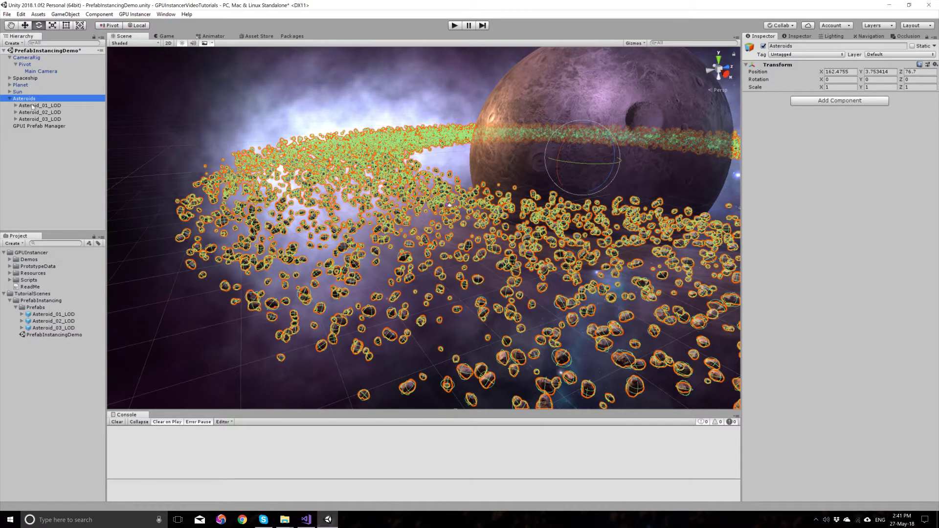
click(47, 208)
click(44, 128)
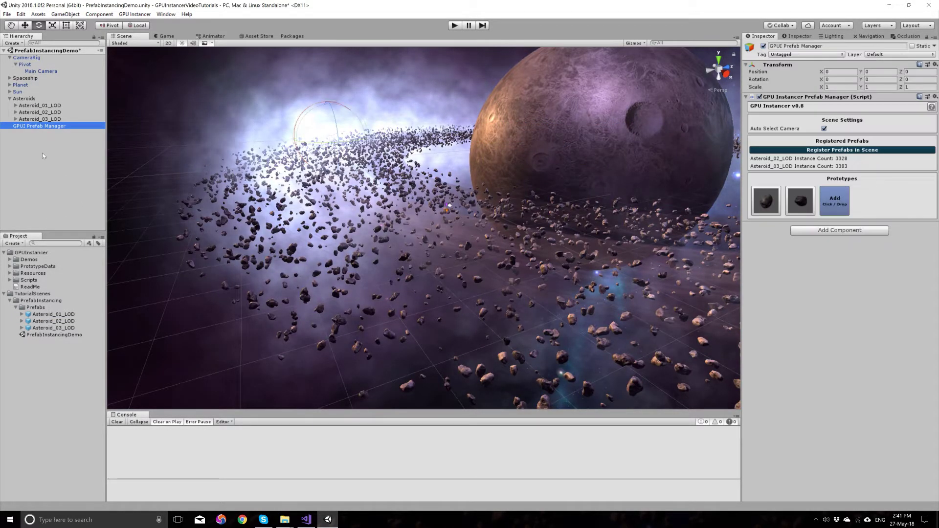
drag(52, 314, 841, 201)
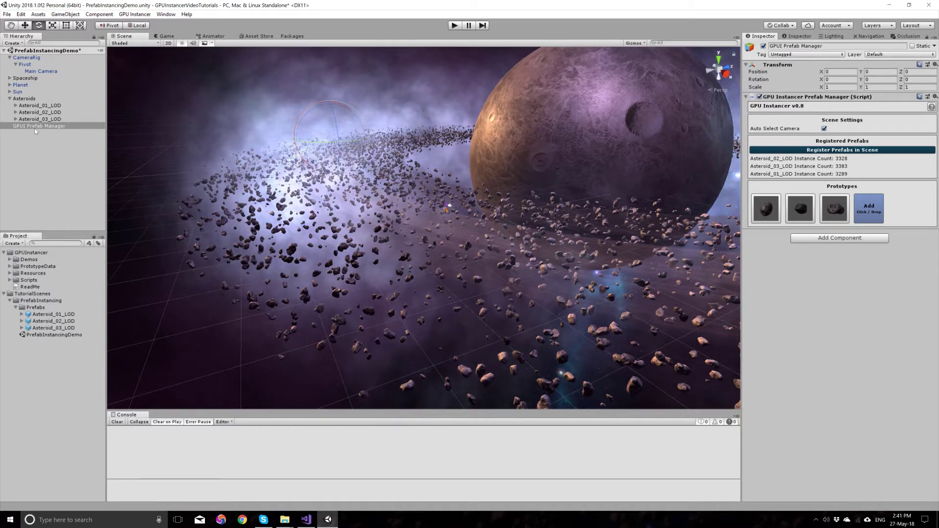
Step: Duplicate the Asteroids group, raise the copy to Y position 5.4, and rotate it to about -5.1 degrees around Y
click(36, 100)
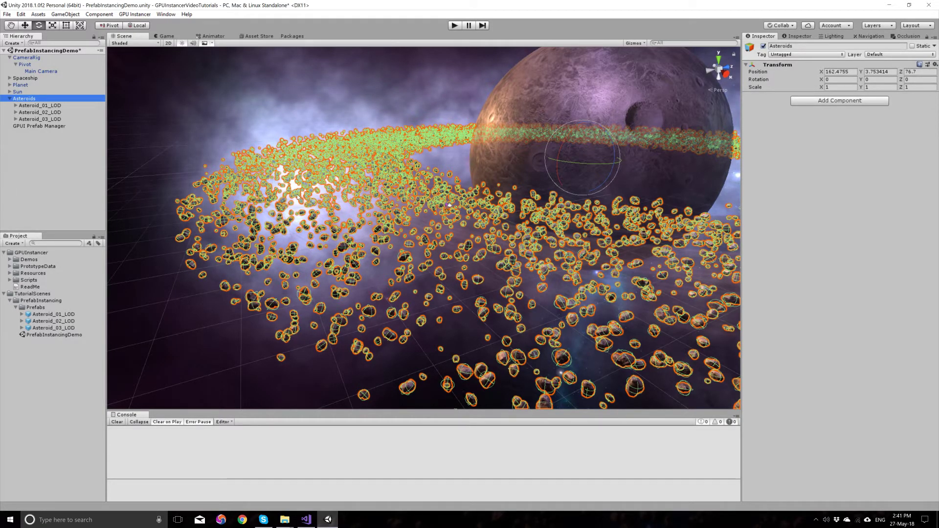
key(ctrl+d)
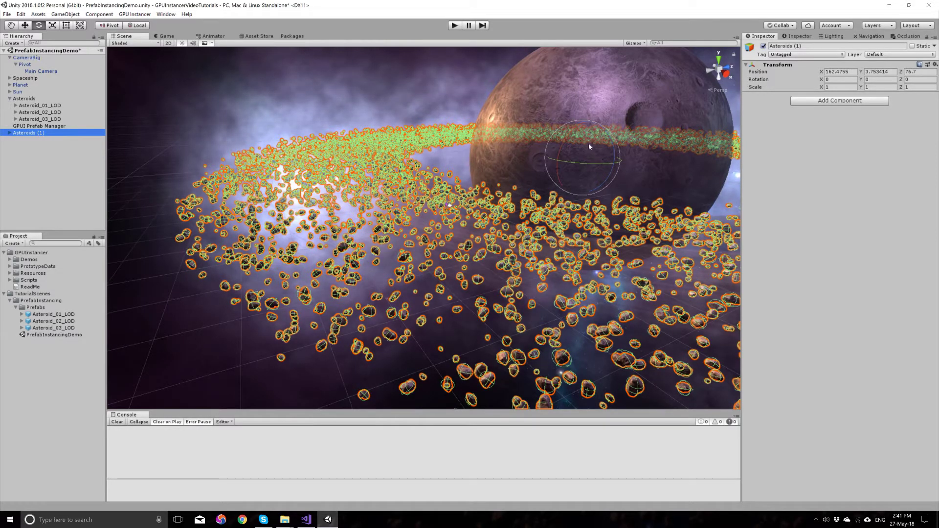
key(w)
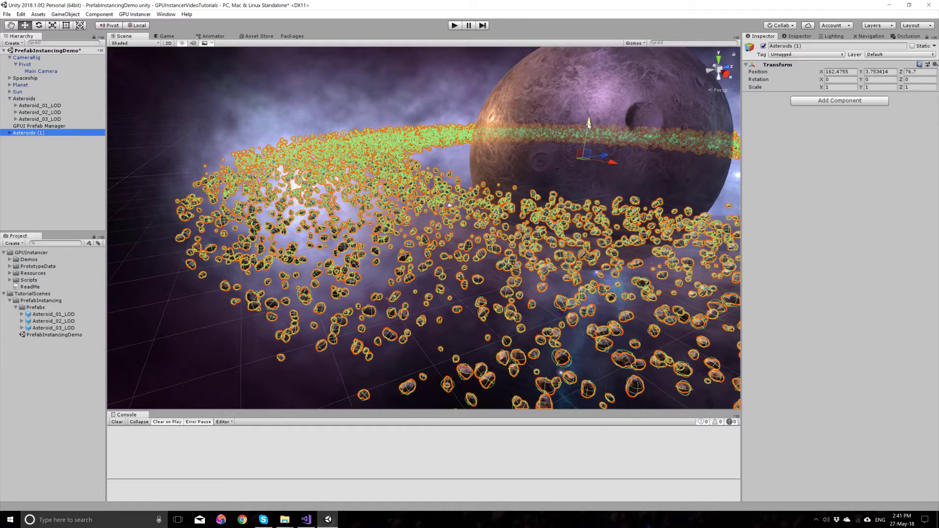
drag(589, 124, 591, 122)
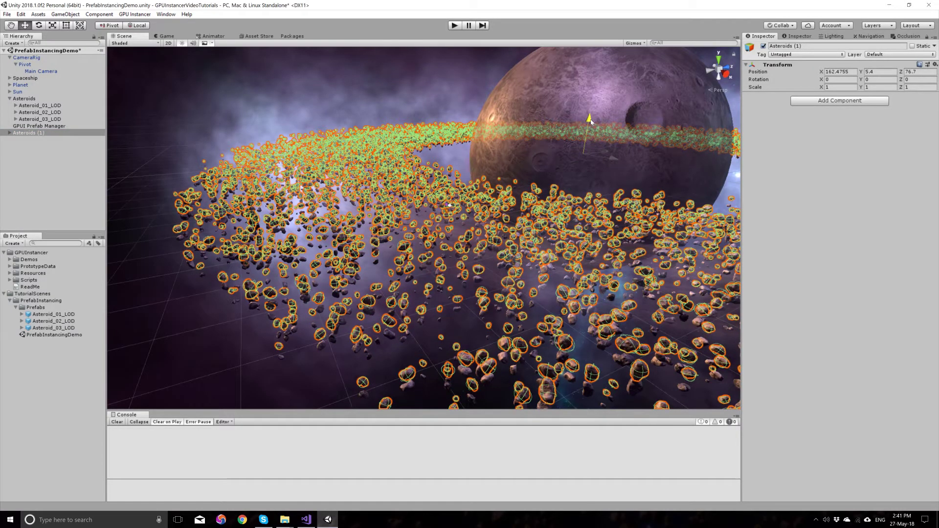
key(e)
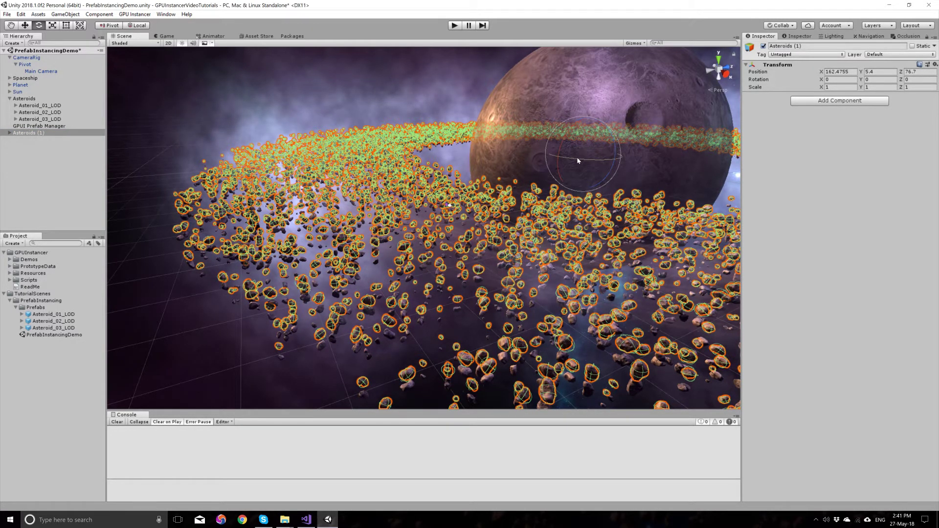
drag(577, 158, 584, 158)
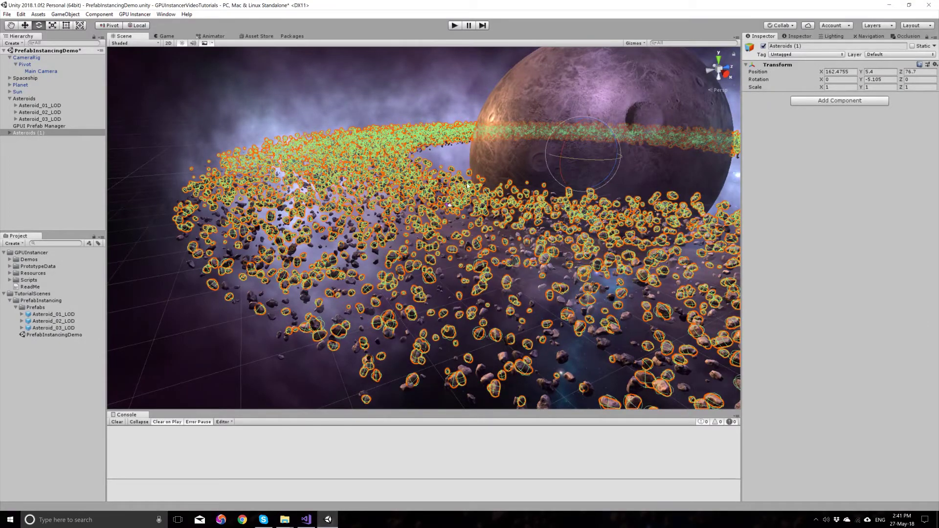
Step: Register the scene's prefabs in the GPUI Prefab Manager again, then run the scene in play mode and stop it
click(40, 126)
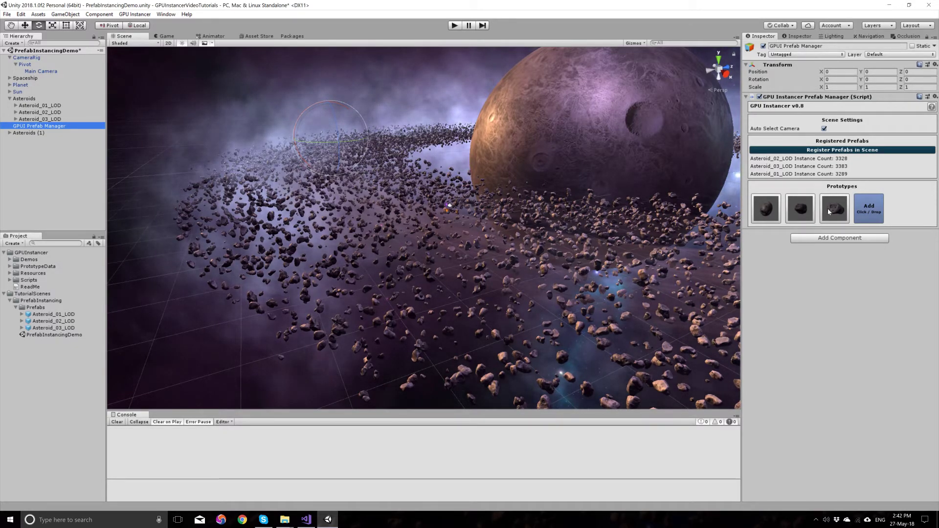
click(849, 151)
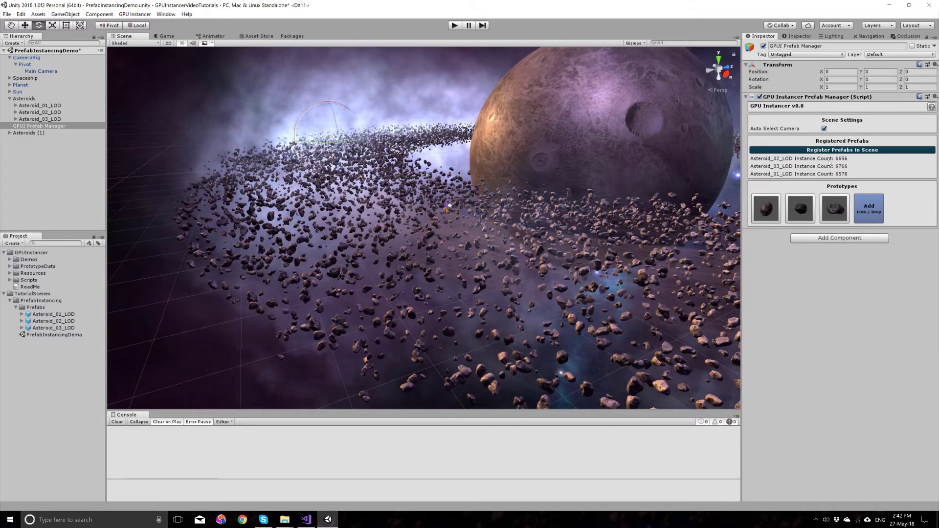
click(453, 26)
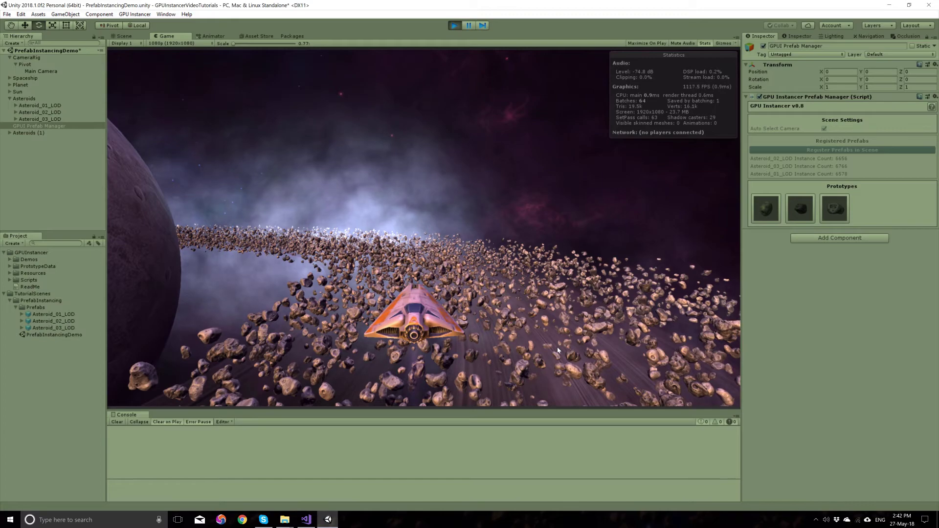
click(459, 25)
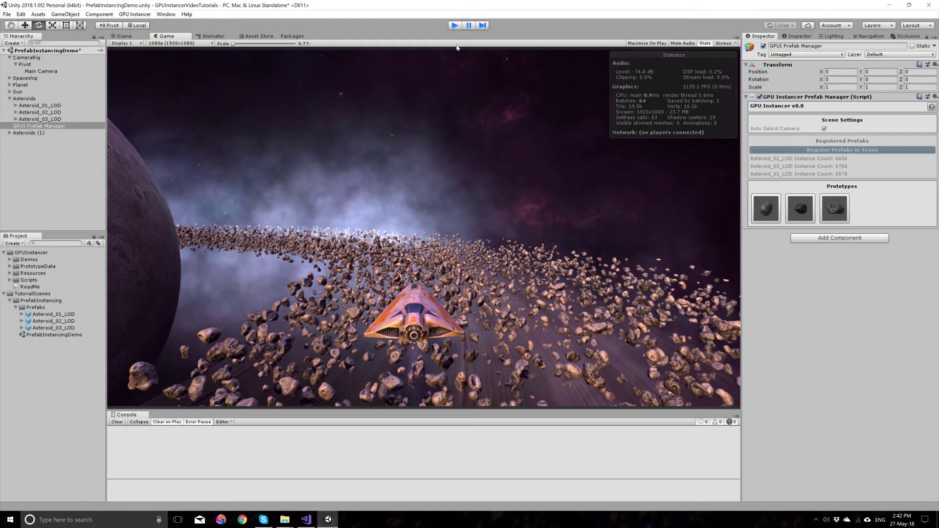